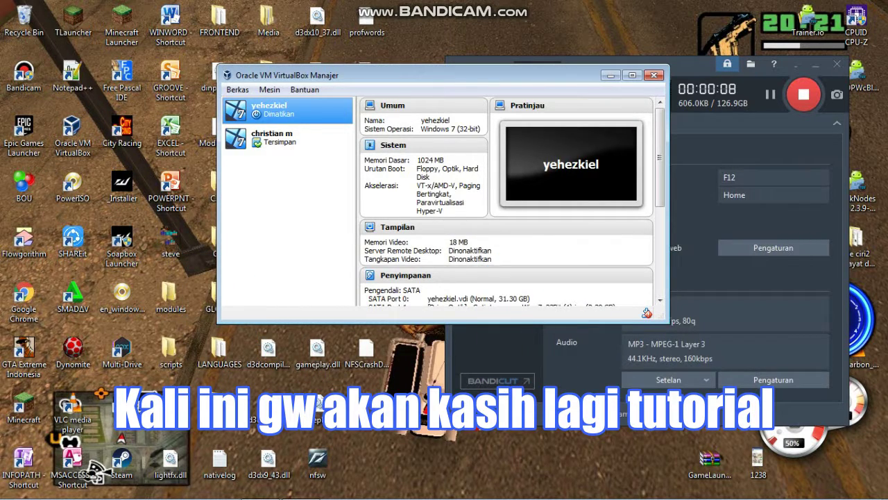
- Create a new Microsoft Windows virtual machine named kiel 1717 with the version set to Windows 7 (32-bit)
click(269, 87)
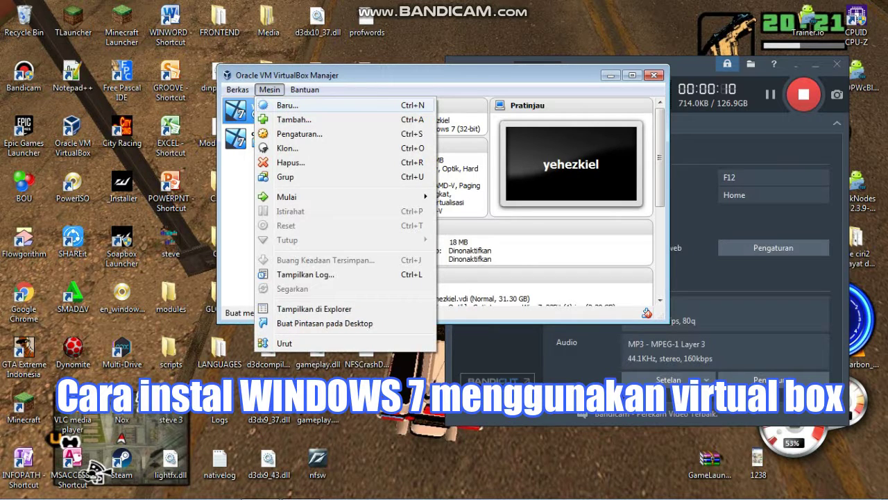
click(280, 105)
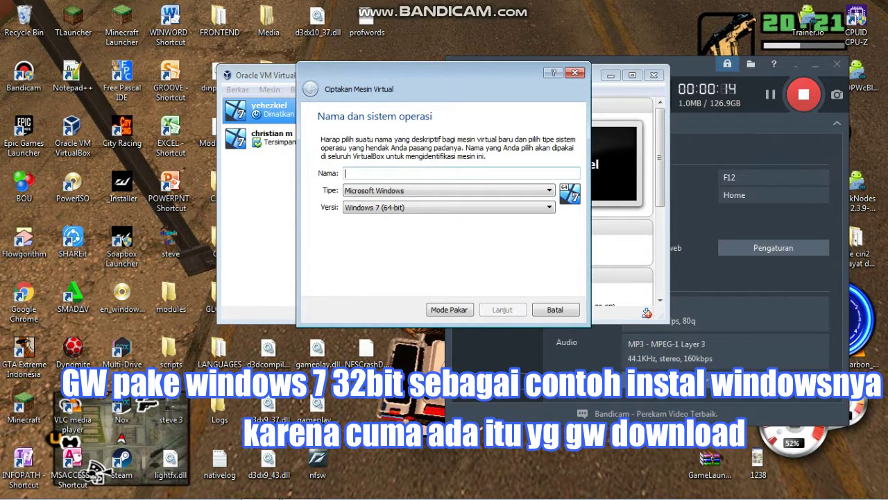
text(kiel)
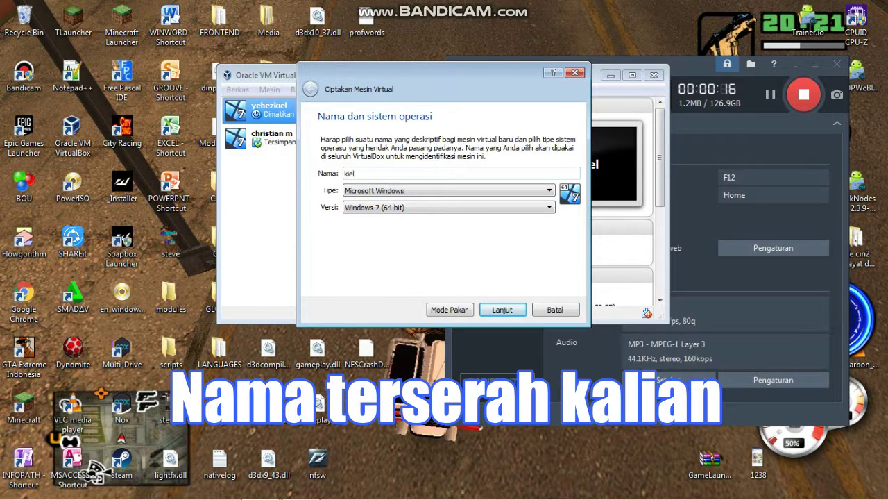
text( 1717)
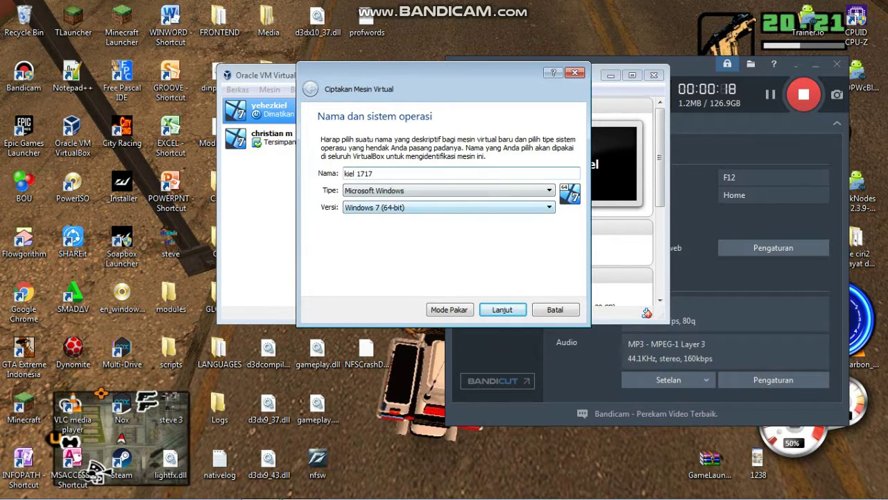
click(397, 207)
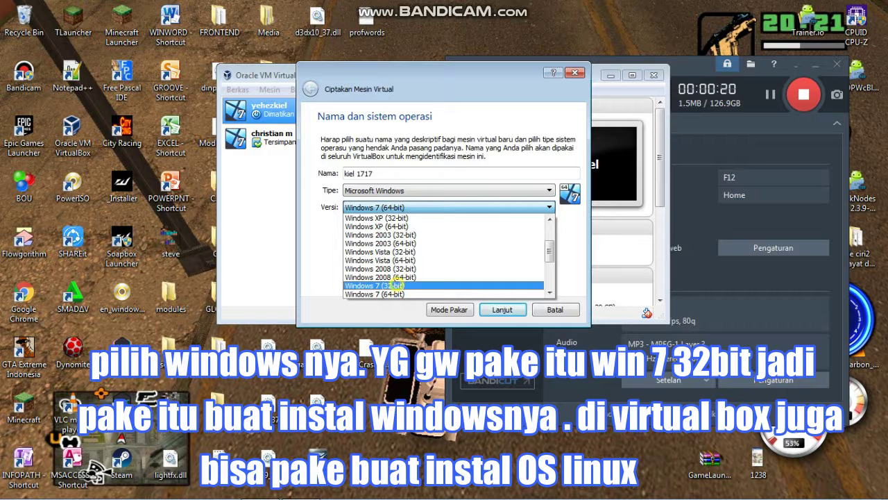
click(394, 286)
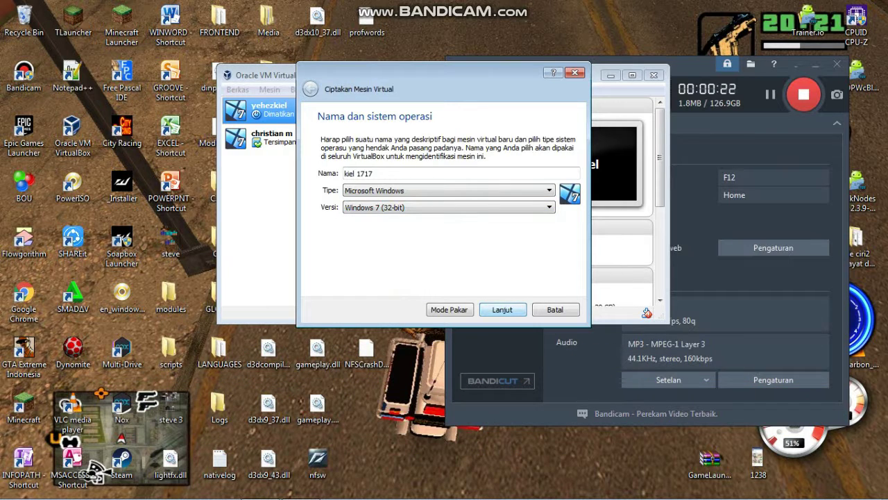
click(501, 310)
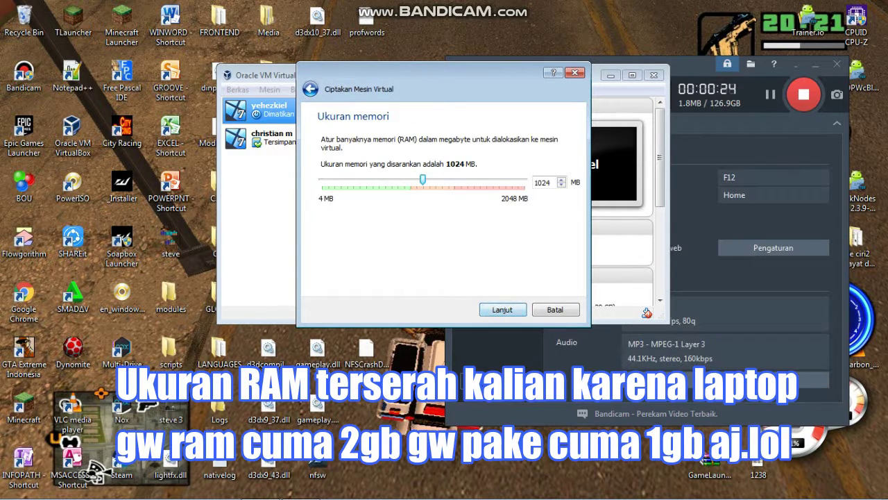
- Lower the new virtual machine's memory size by small increments and proceed to the hard disk settings
drag(423, 180, 423, 180)
click(561, 186)
click(562, 185)
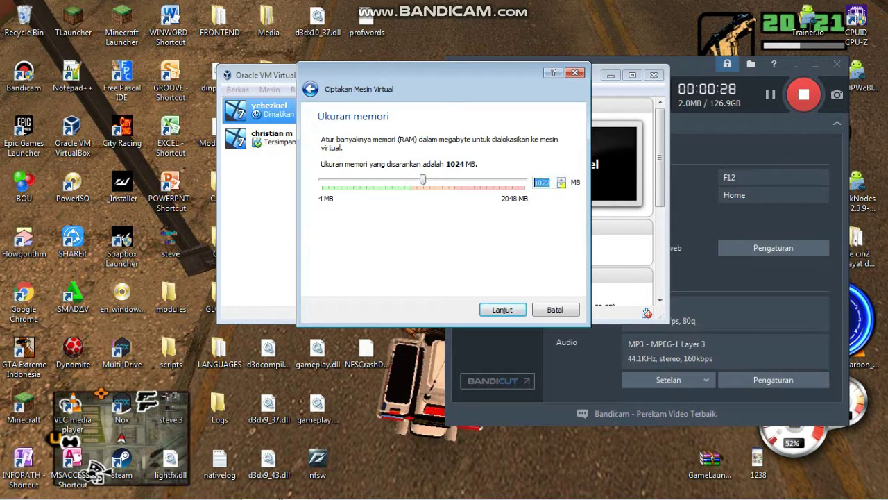
click(561, 185)
click(562, 185)
click(561, 185)
click(562, 186)
click(561, 186)
click(562, 185)
click(561, 184)
click(561, 184)
click(561, 185)
click(562, 184)
click(561, 184)
click(561, 184)
click(562, 185)
key(Return)
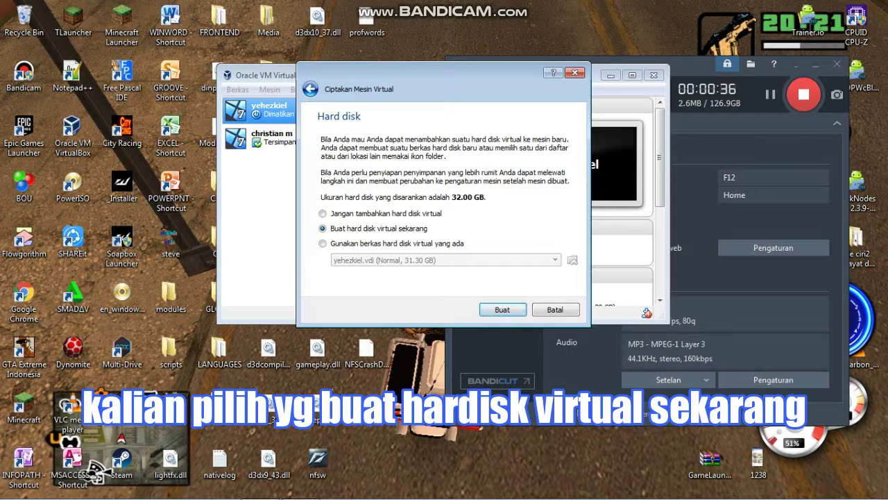
- Create a dynamically allocated VDI virtual hard disk of about 10.43 GB for the new machine
click(502, 310)
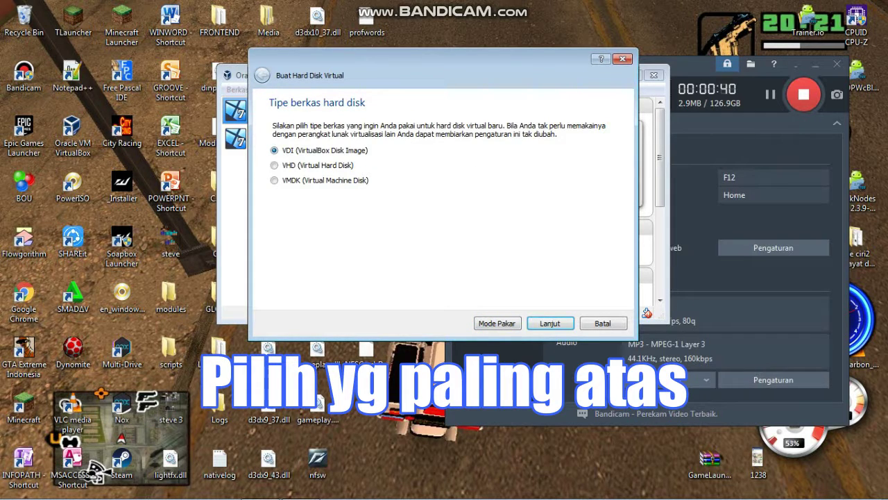
click(550, 323)
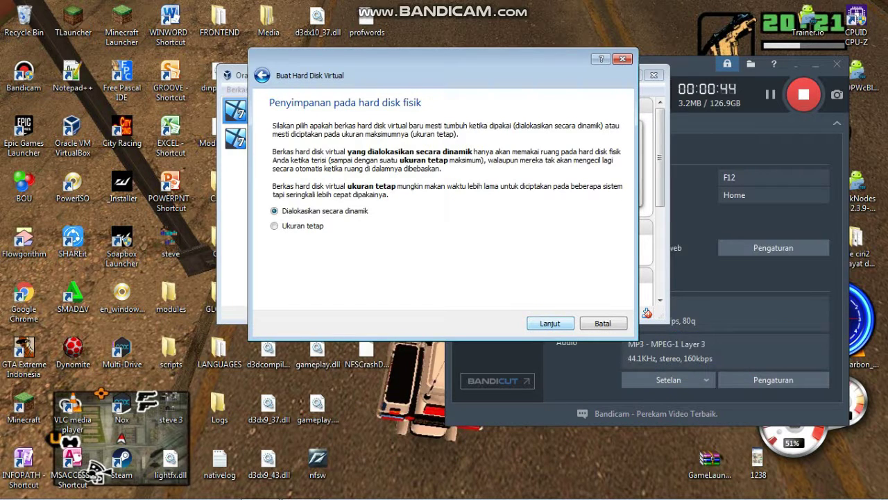
click(549, 323)
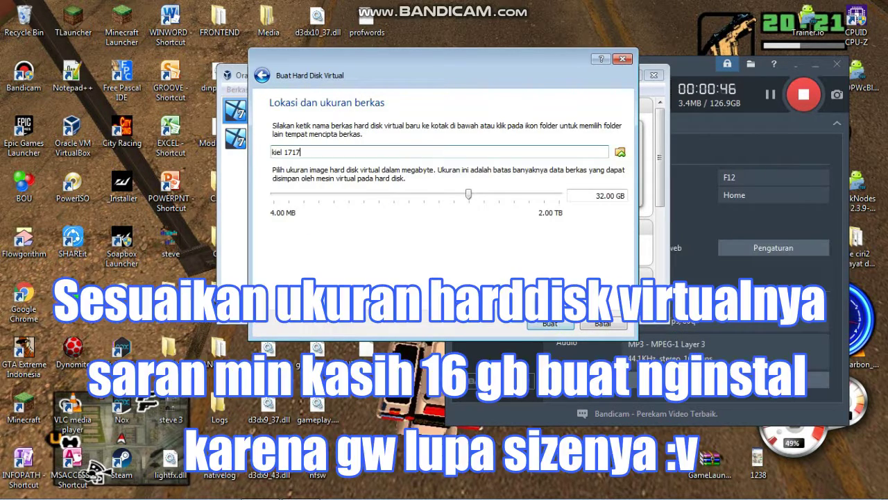
drag(469, 193, 442, 194)
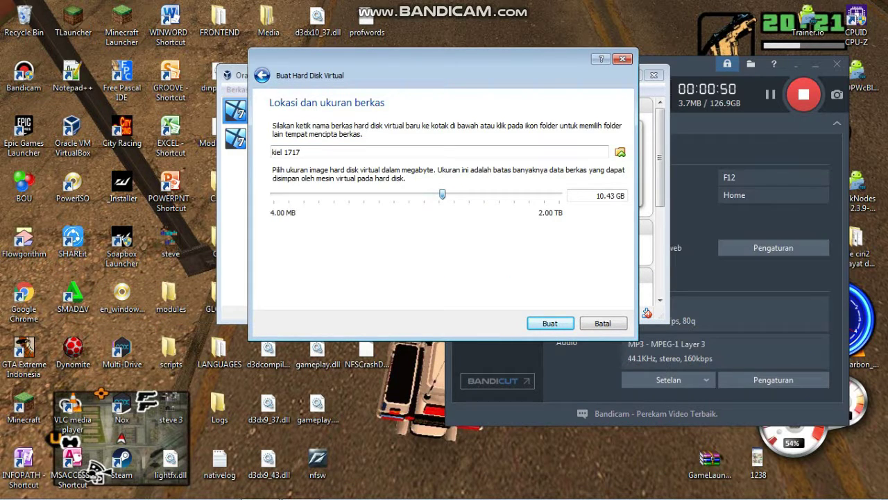
click(550, 324)
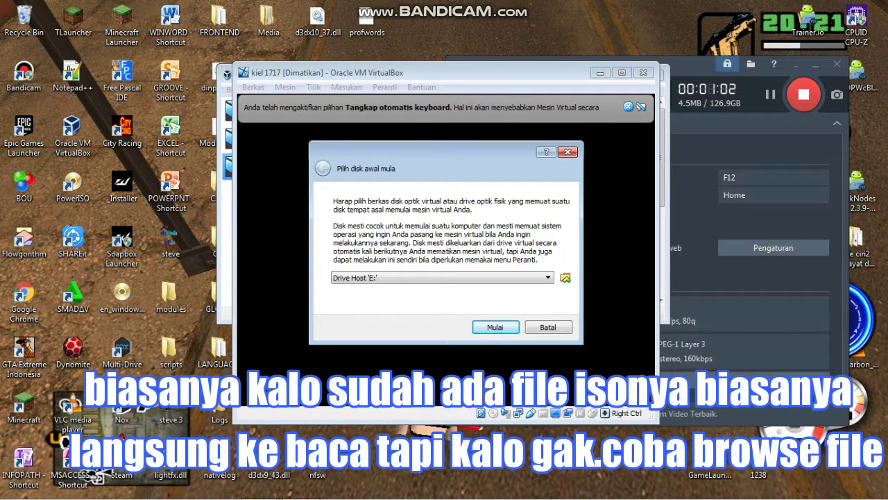
- Choose _Getintopc.com_Win_7_32Bit (1).iso as the start-up disk and start the virtual machine from it
click(360, 277)
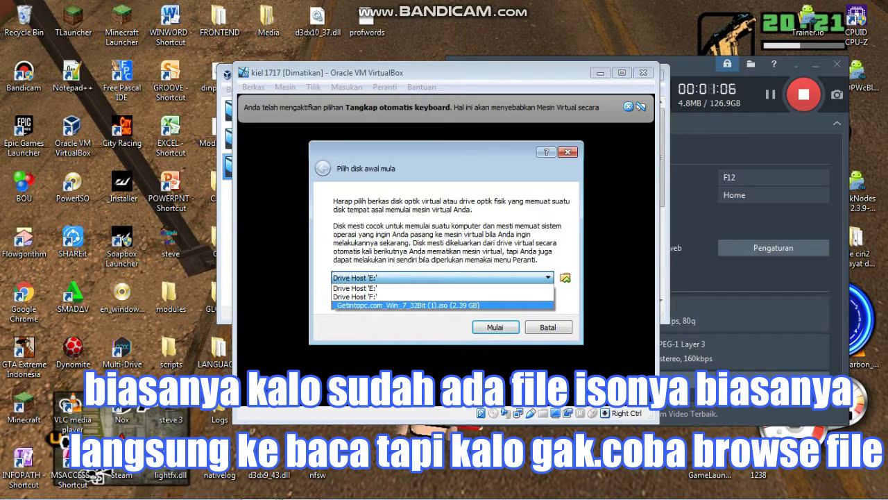
click(361, 305)
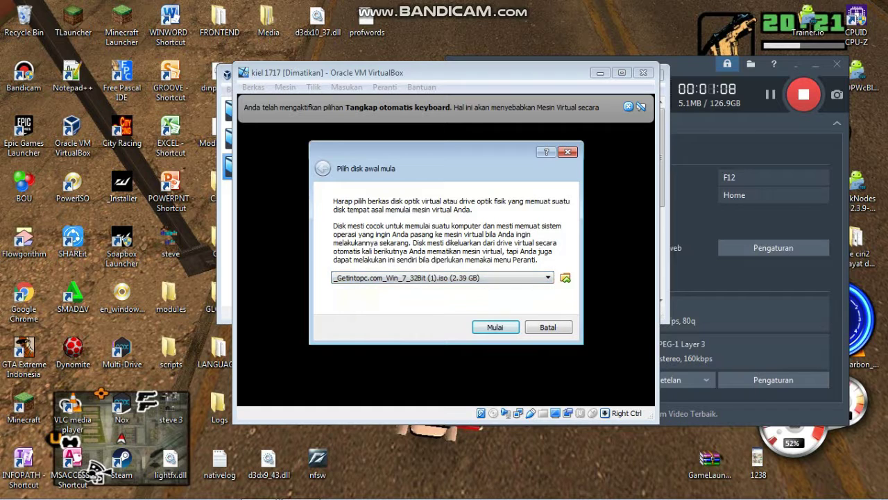
click(495, 327)
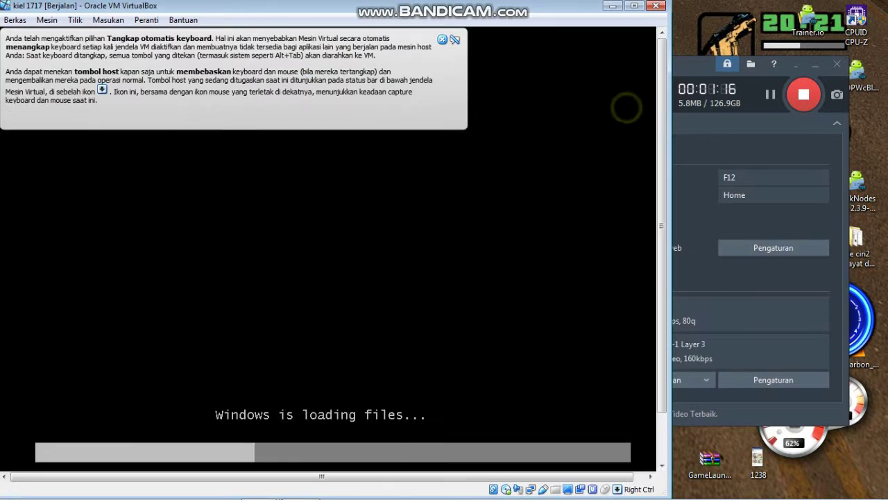
- Dismiss the keyboard capture notice and cancel the mouse capture request
click(443, 40)
click(443, 40)
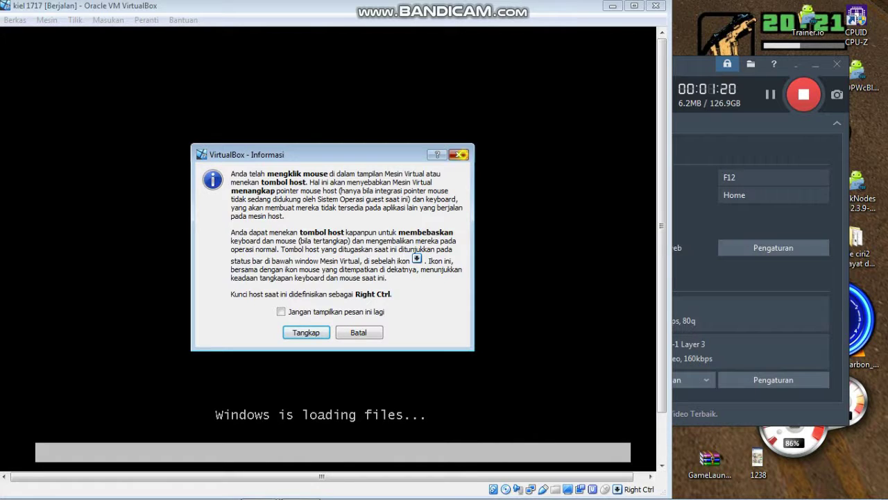
click(459, 155)
click(470, 176)
click(369, 332)
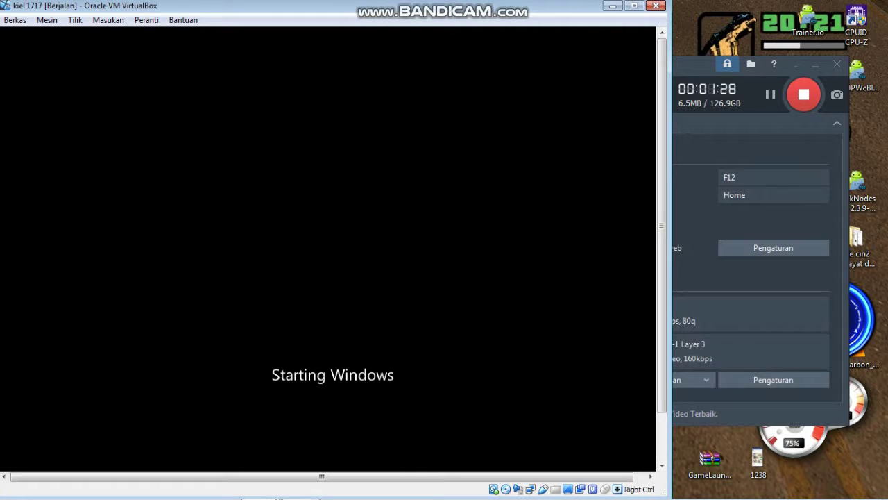
click(633, 5)
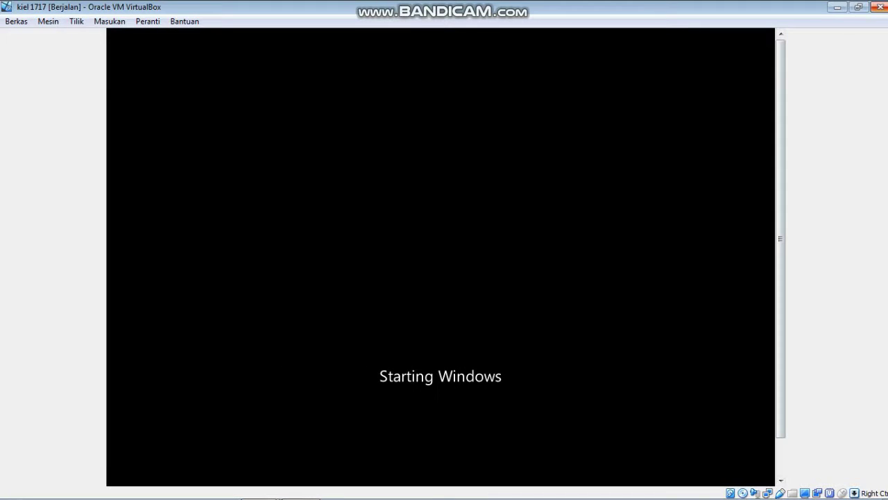
click(858, 7)
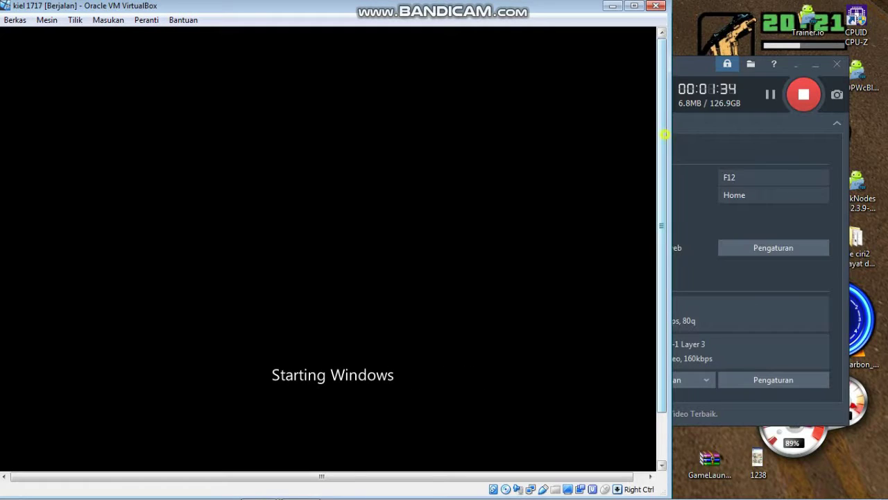
drag(665, 134, 699, 191)
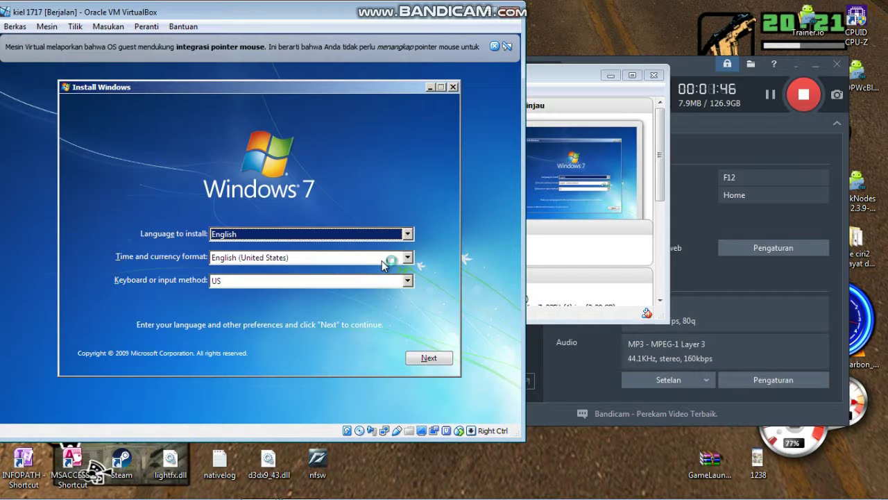
- Keep English as the language to install and set the time and currency format to Indonesian (Indonesia)
click(409, 236)
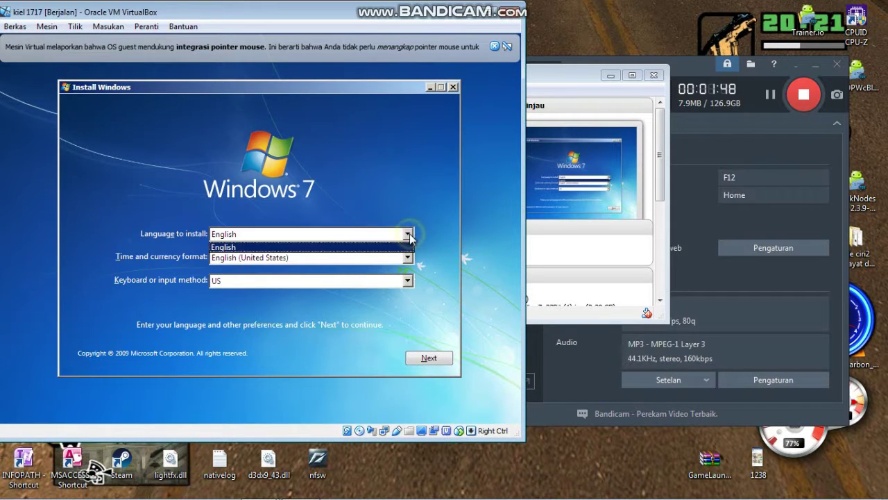
click(408, 236)
click(409, 236)
click(409, 236)
click(409, 257)
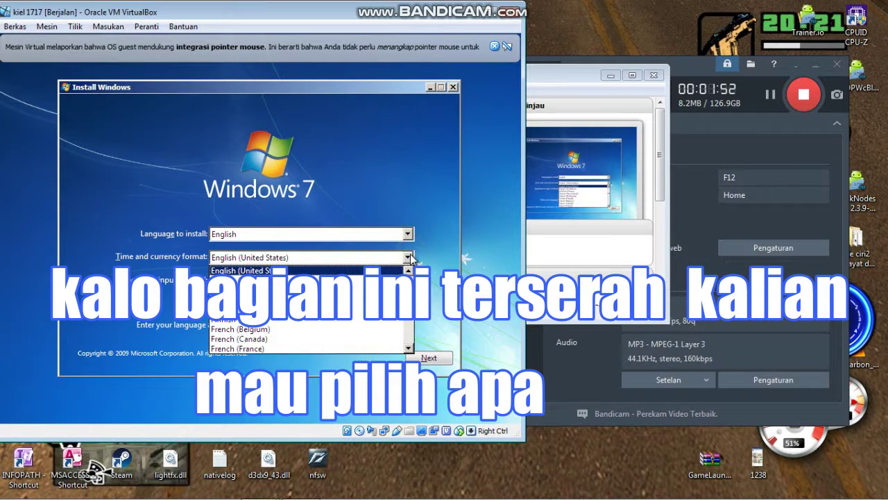
scroll(413, 293, up, 14)
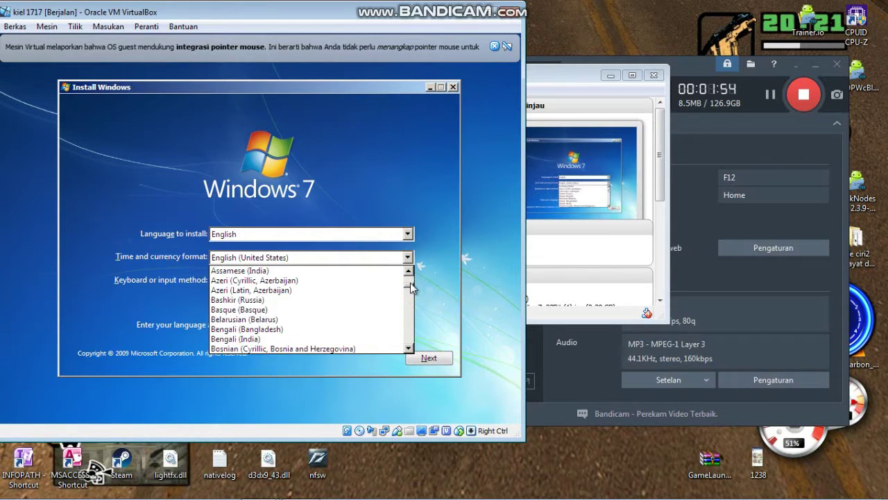
scroll(410, 292, down, 4)
scroll(412, 292, down, 20)
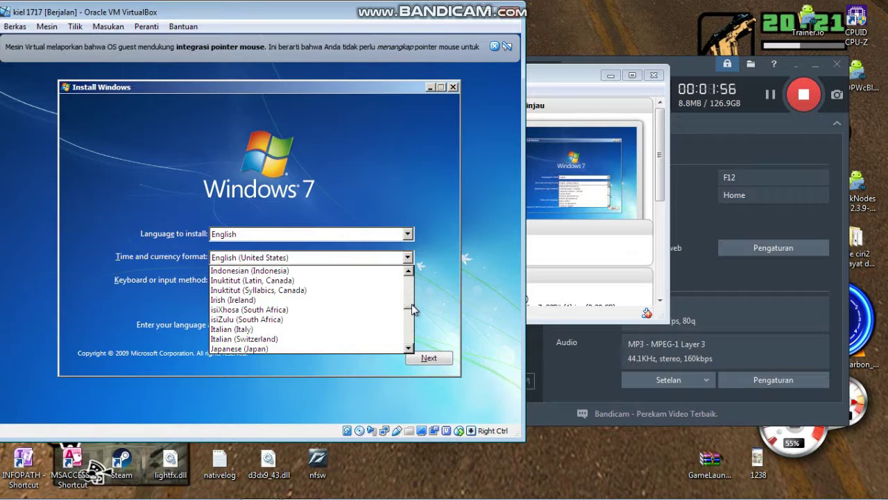
click(340, 271)
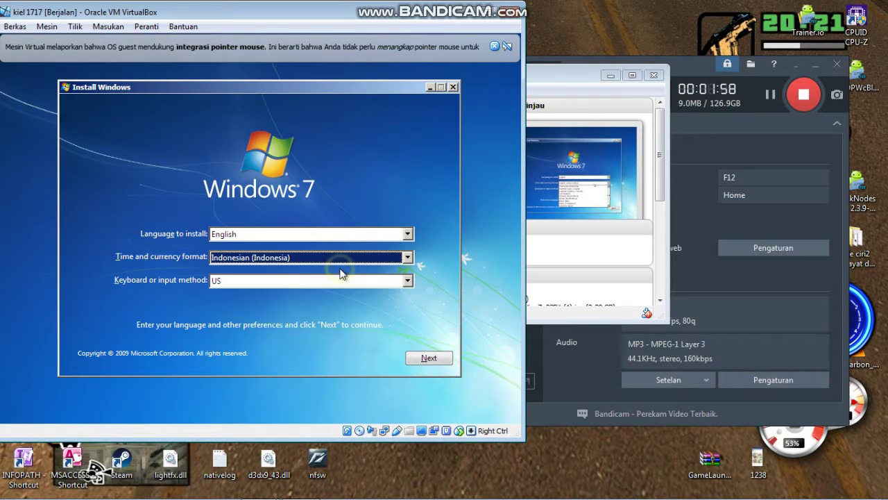
- Keep US as the keyboard or input method, confirm the regional preferences, and start the Windows 7 setup
click(358, 278)
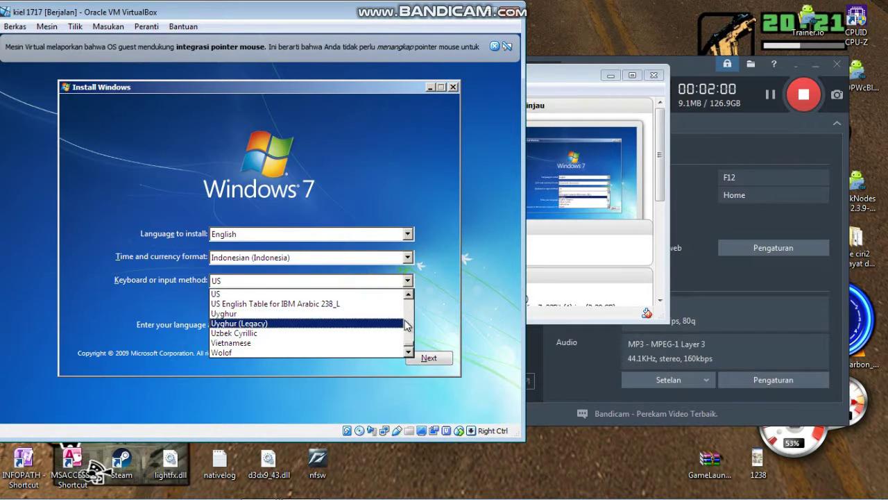
drag(409, 345, 410, 320)
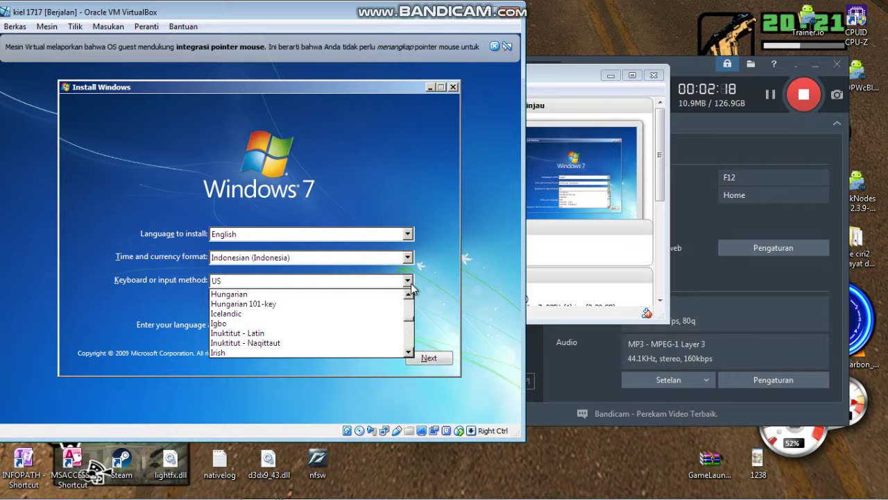
click(409, 288)
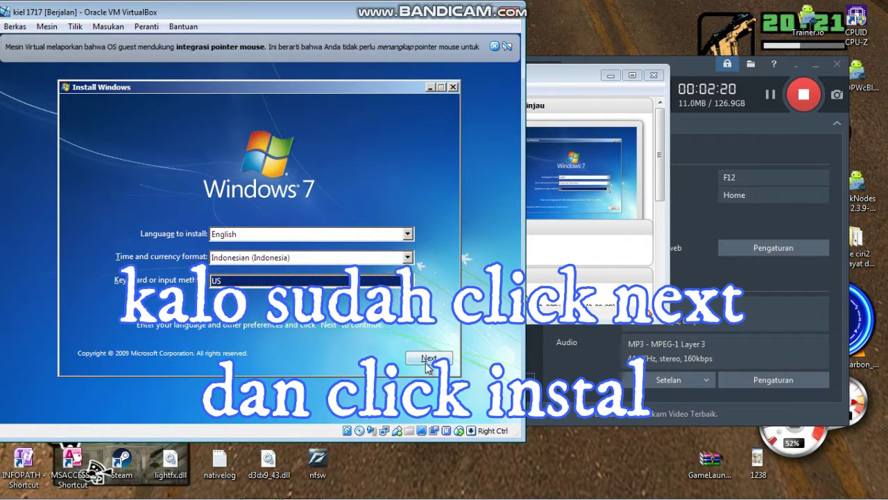
click(429, 358)
click(290, 227)
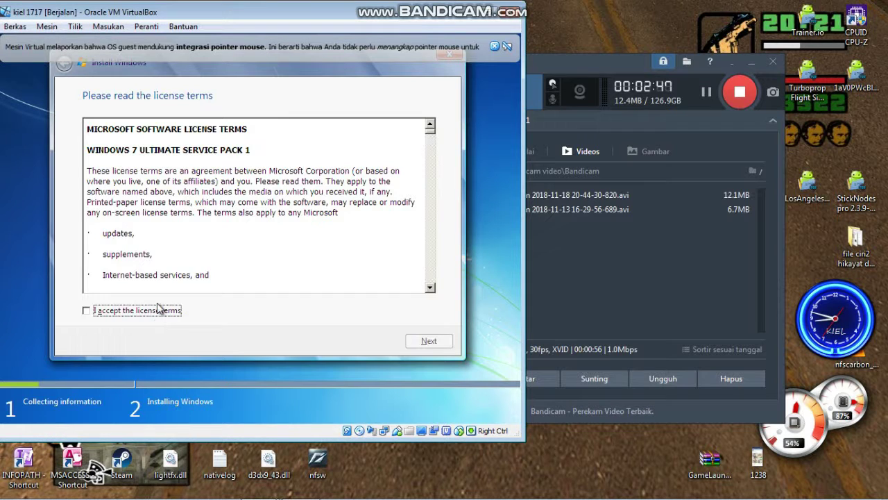
- Accept the license terms and start a Custom (advanced) installation on Disk 0 Unallocated Space
click(154, 312)
click(429, 340)
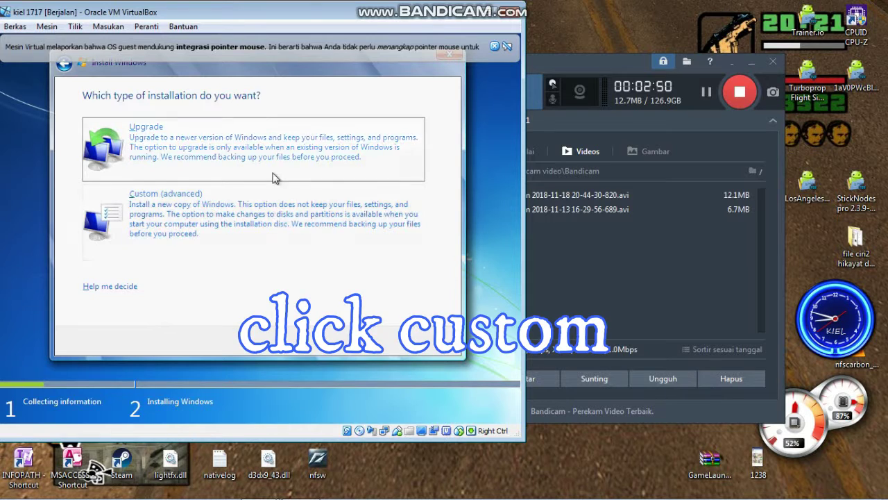
click(276, 231)
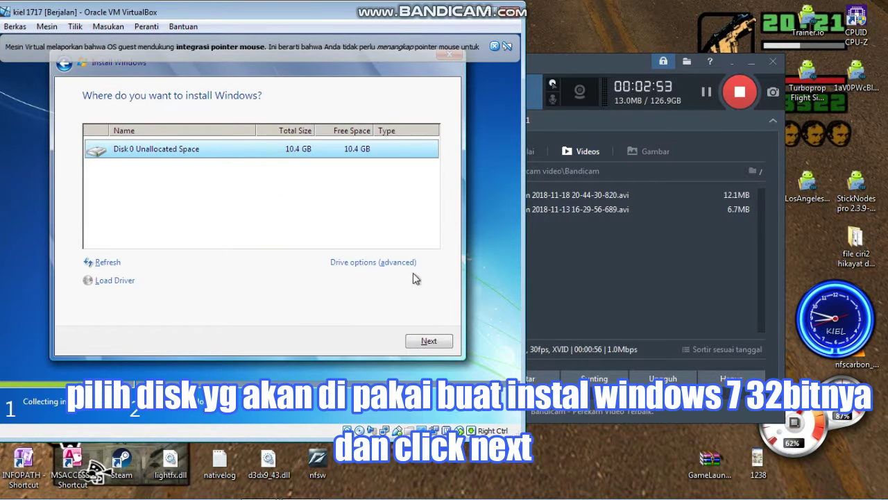
click(425, 340)
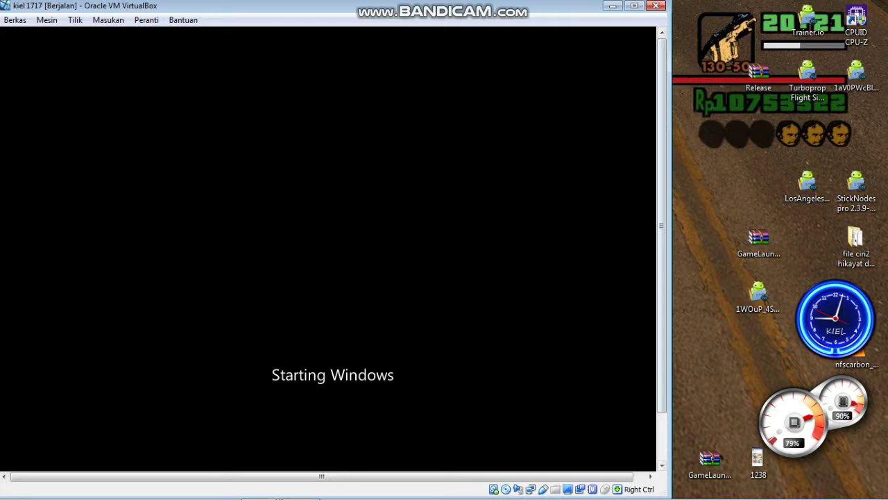
drag(661, 212, 660, 246)
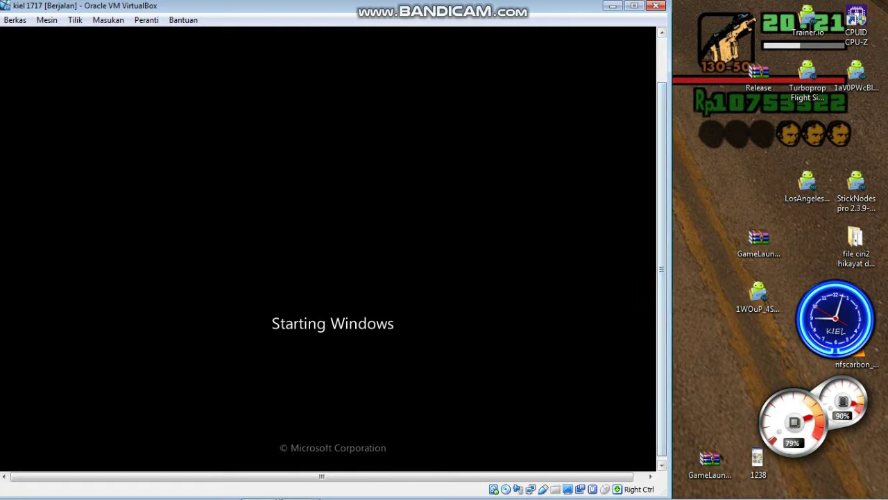
- Allow the virtual machine to capture the mouse and close the mouse pointer integration notice
click(493, 287)
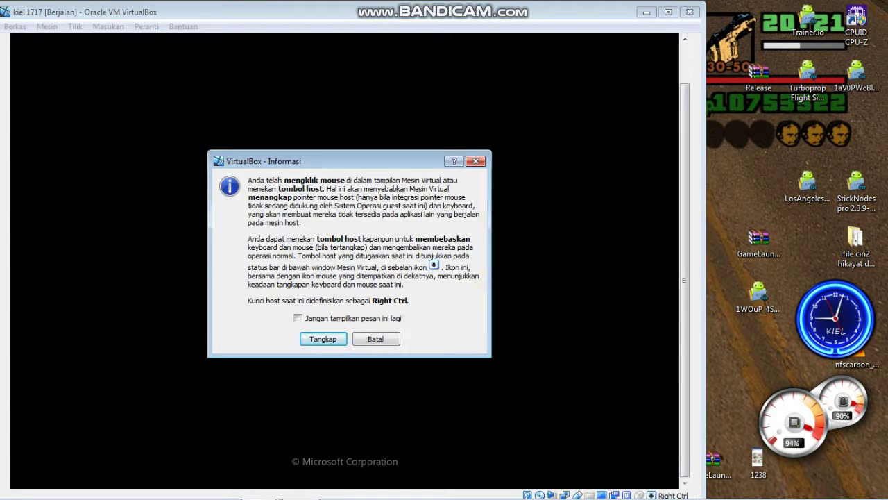
click(323, 338)
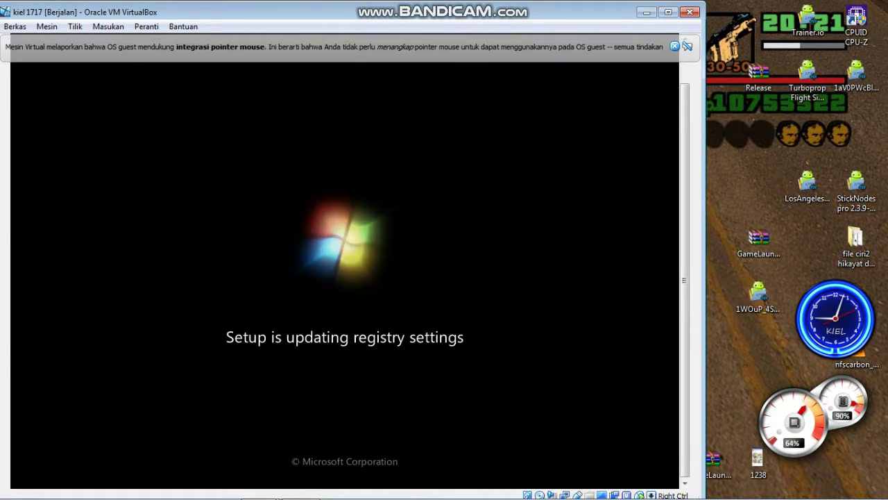
click(674, 46)
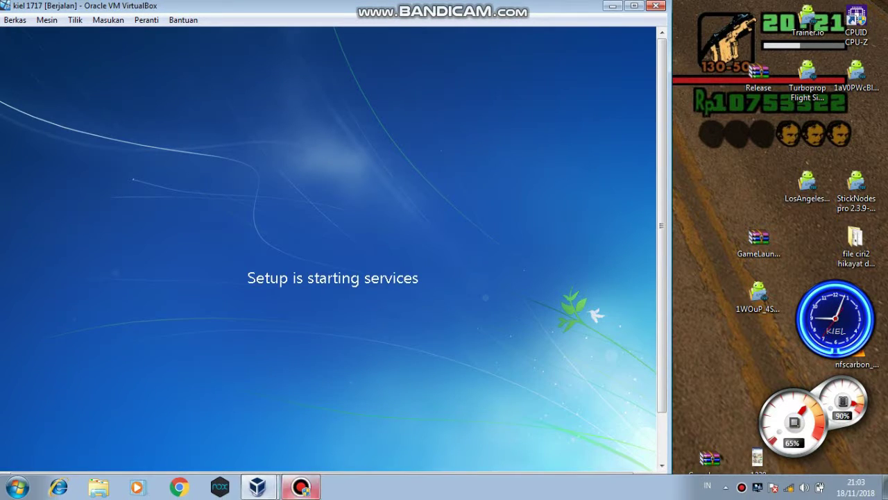
click(300, 486)
drag(416, 54, 617, 68)
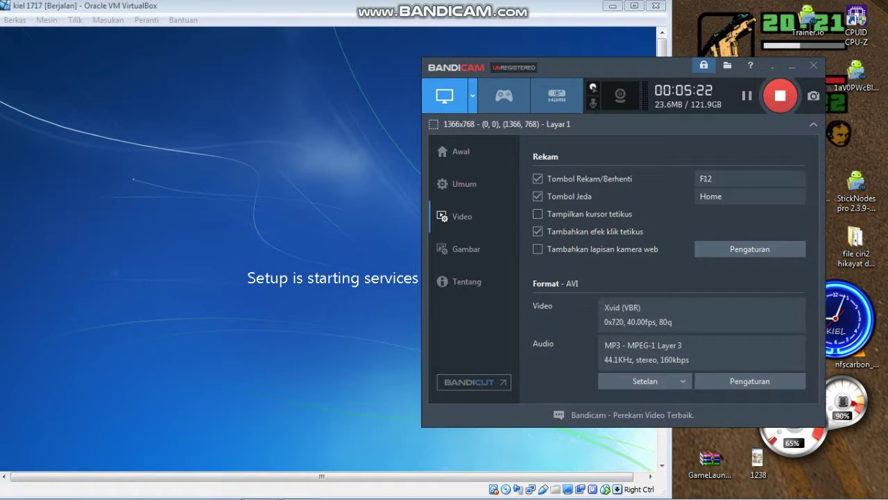
click(278, 185)
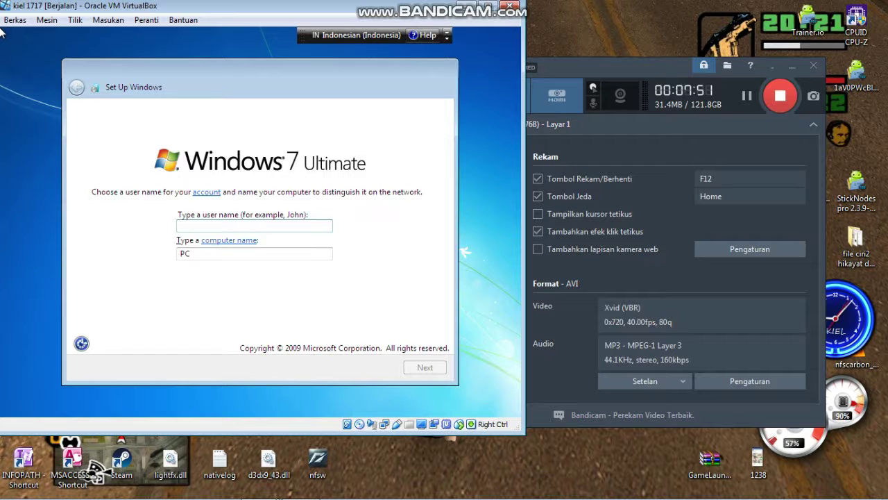
- Enter the user name for the Windows account with the suggested computer name, and leave the account password blank
click(318, 228)
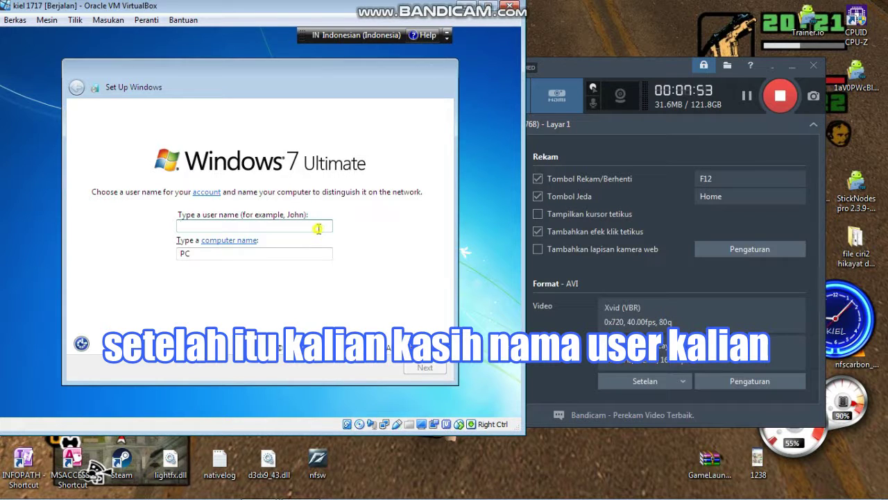
text(kiel 1717)
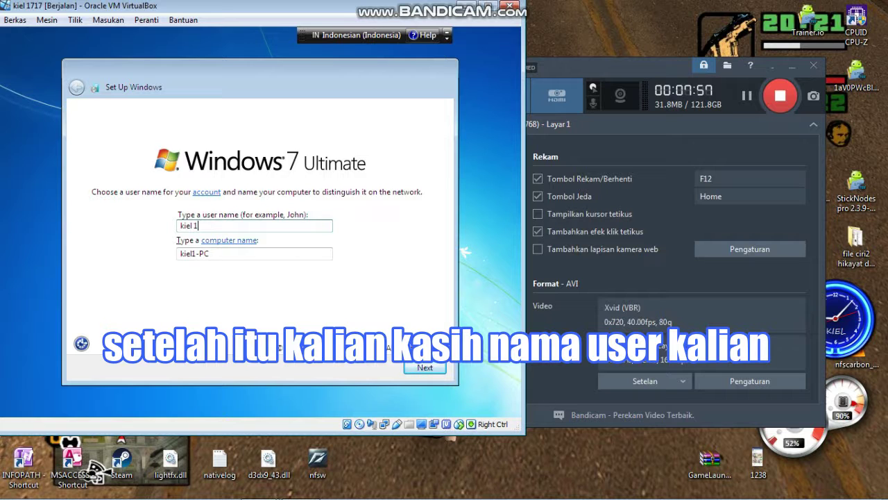
click(423, 368)
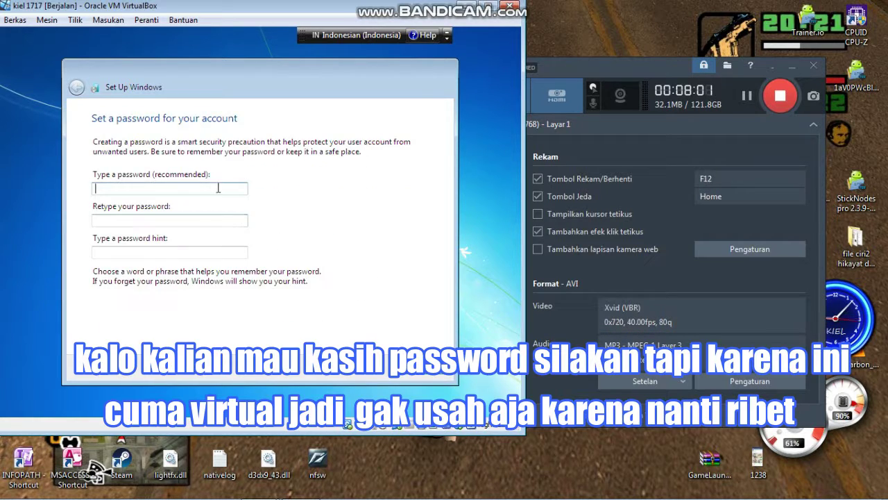
click(424, 368)
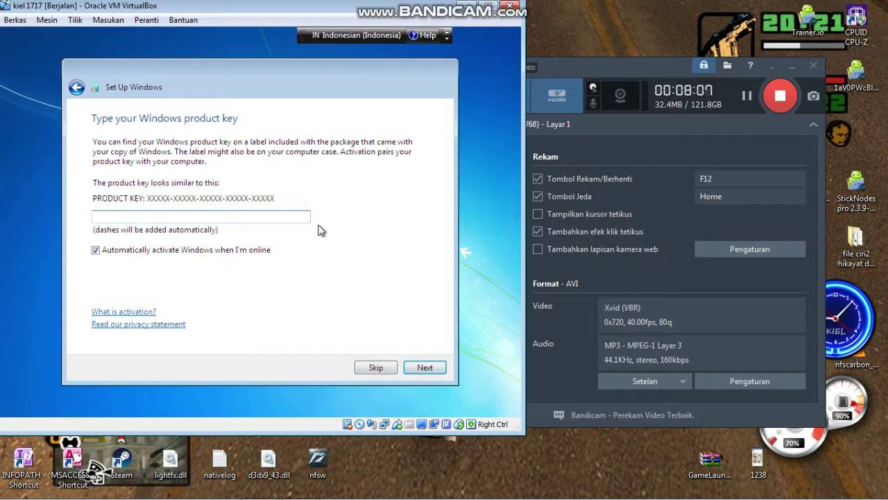
- Continue without a Windows product key and choose Use recommended settings for protection and updates
click(425, 367)
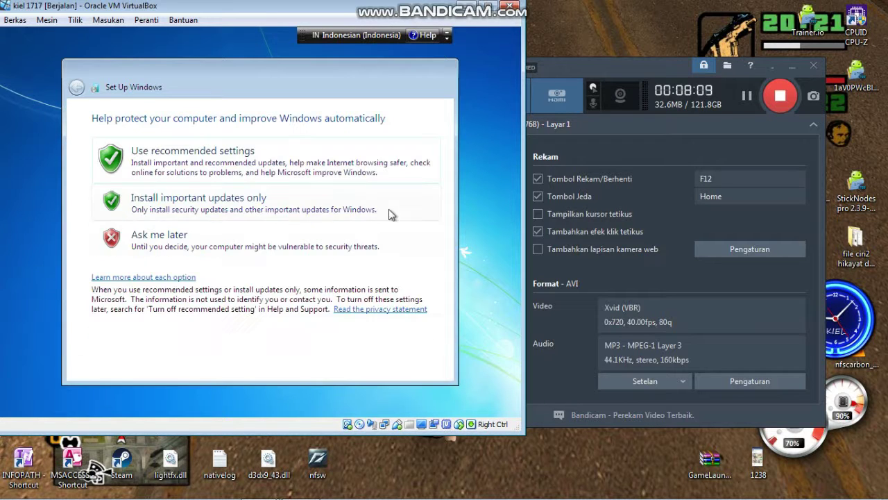
click(329, 164)
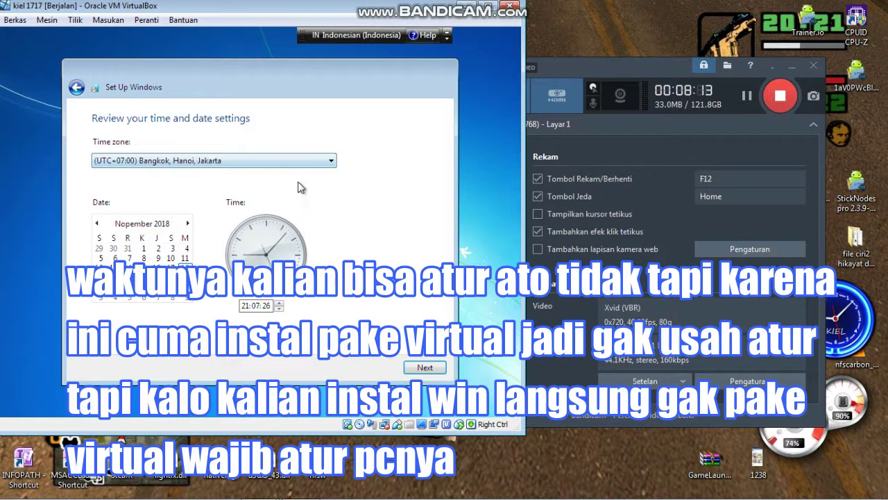
- Set the time zone to (UTC+08:00) Beijing, Chongqing, Hong Kong, Urumqi and choose Home network as the computer's location
click(330, 162)
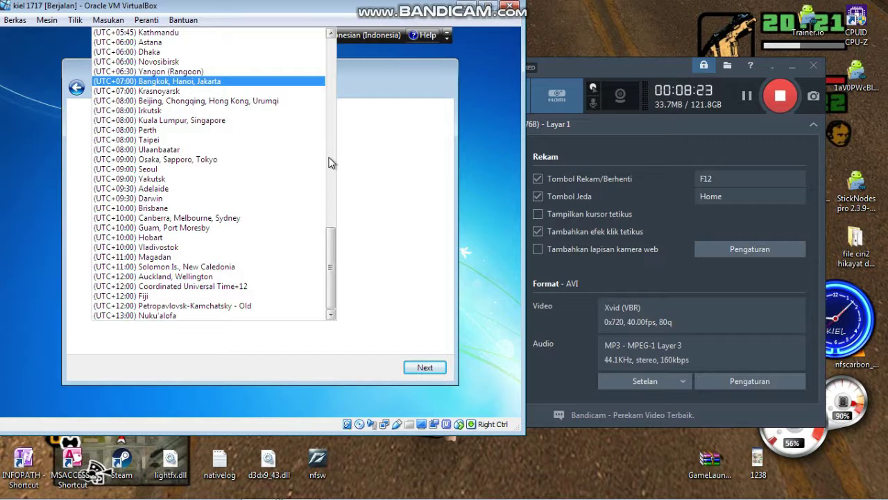
click(283, 103)
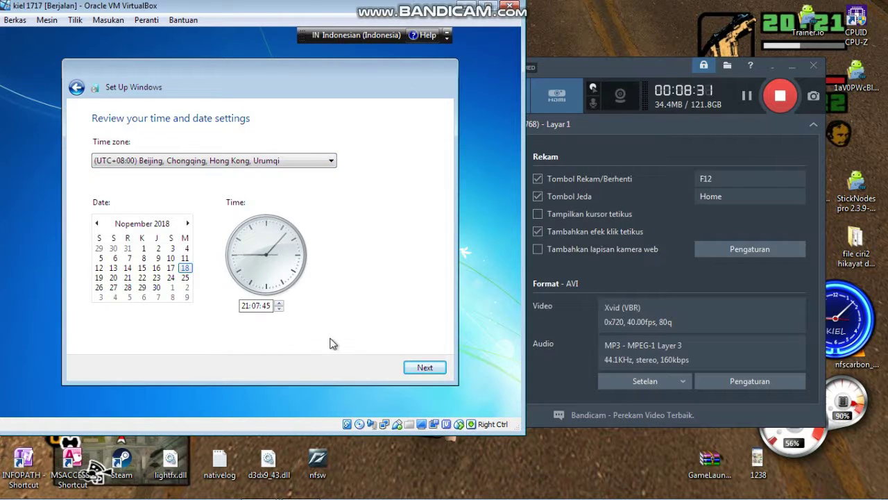
click(426, 370)
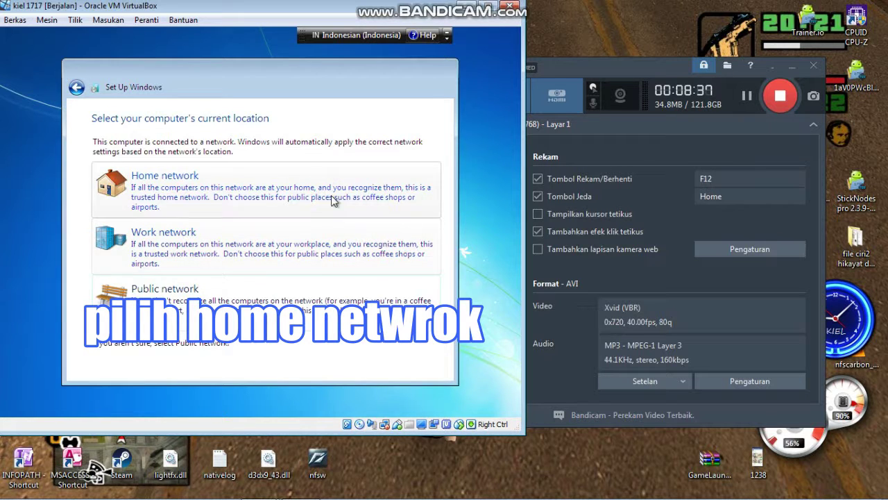
click(316, 180)
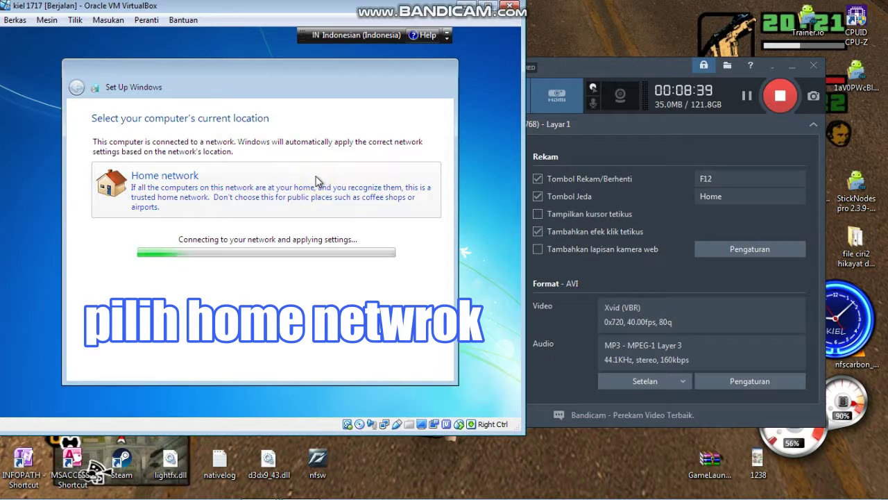